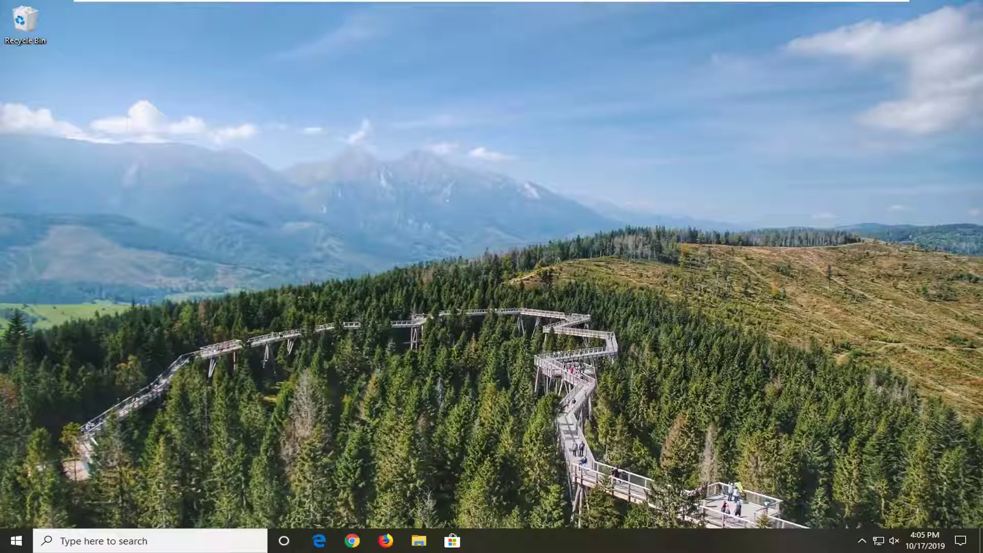
# - Launch the Services app from Windows search results
pyautogui.click(17, 540)
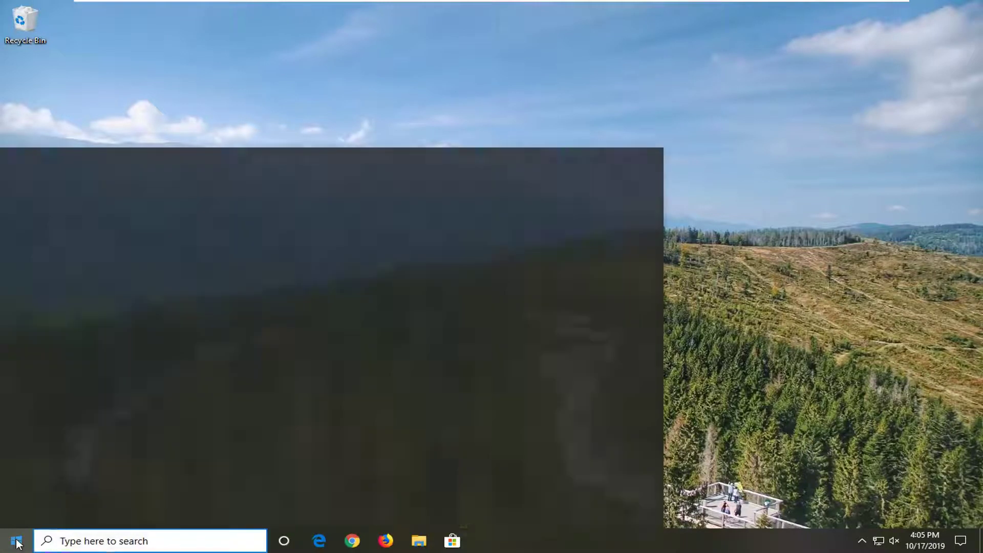
pyautogui.write('servic')
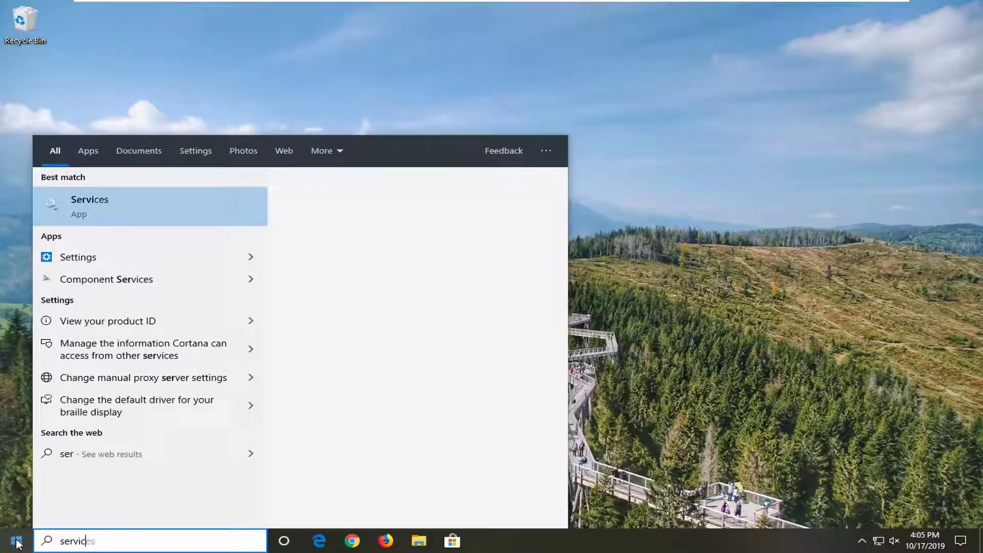
pyautogui.write('es')
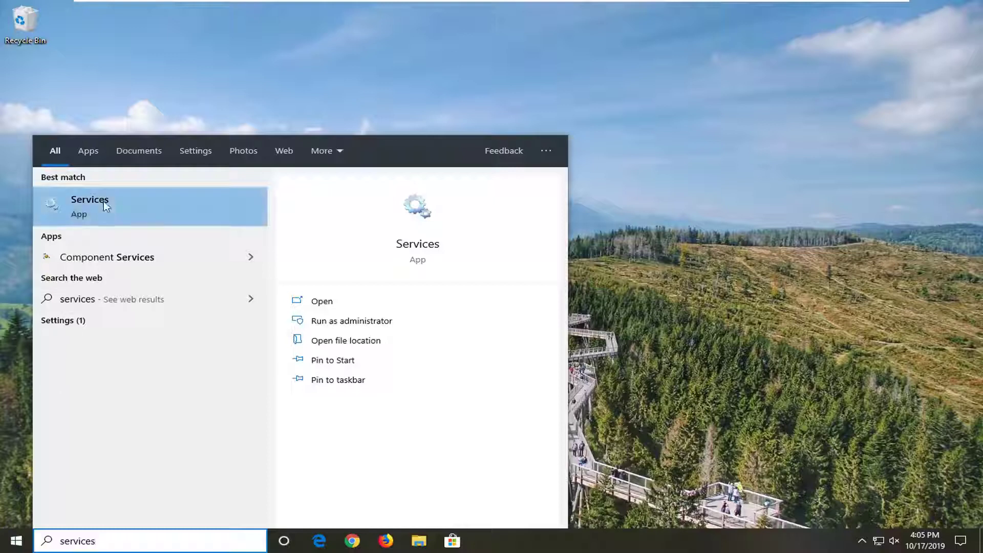
pyautogui.click(91, 203)
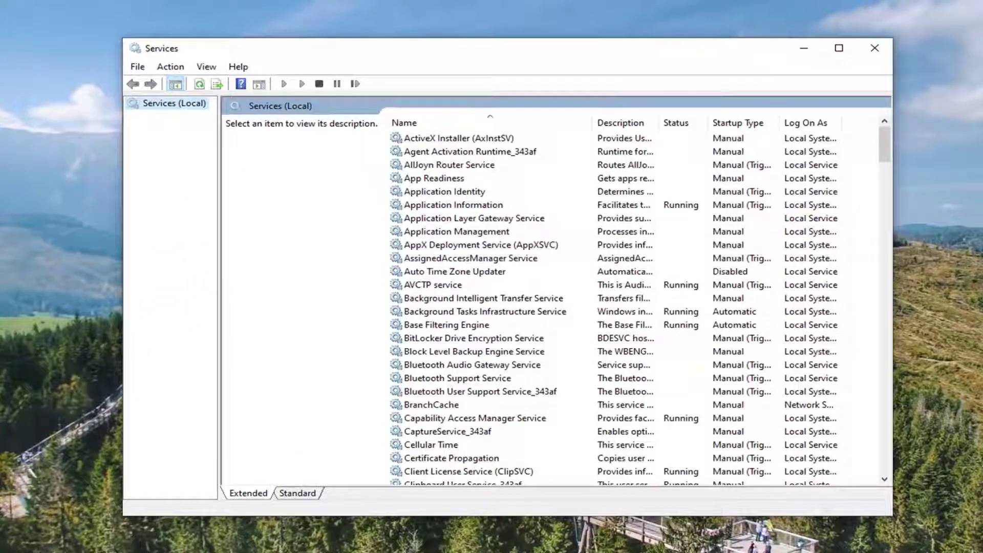
# - Locate and select Cryptographic Services in the services list
pyautogui.click(426, 339)
pyautogui.scroll(-2, 476, 430)
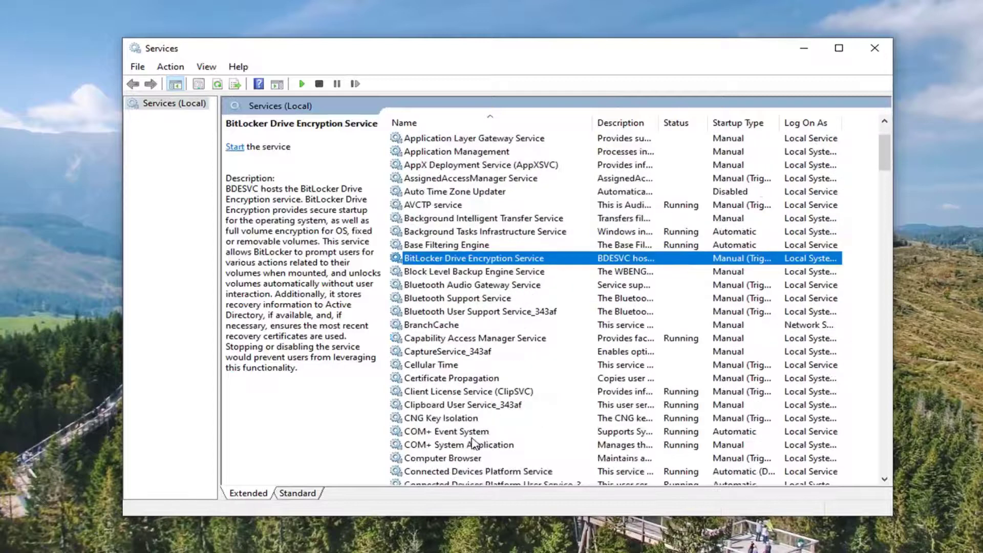
pyautogui.scroll(-1, 446, 442)
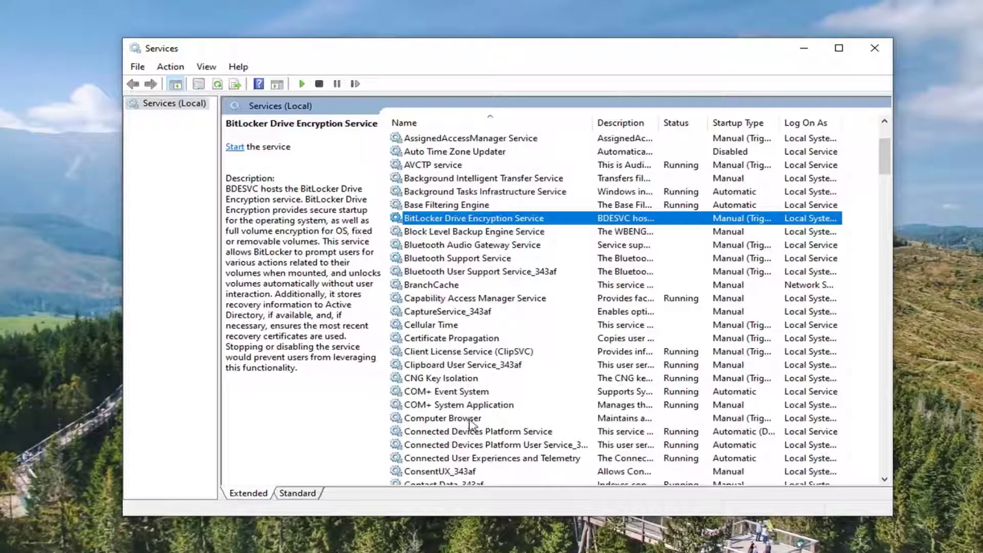
pyautogui.scroll(-1, 473, 422)
pyautogui.scroll(-2, 486, 432)
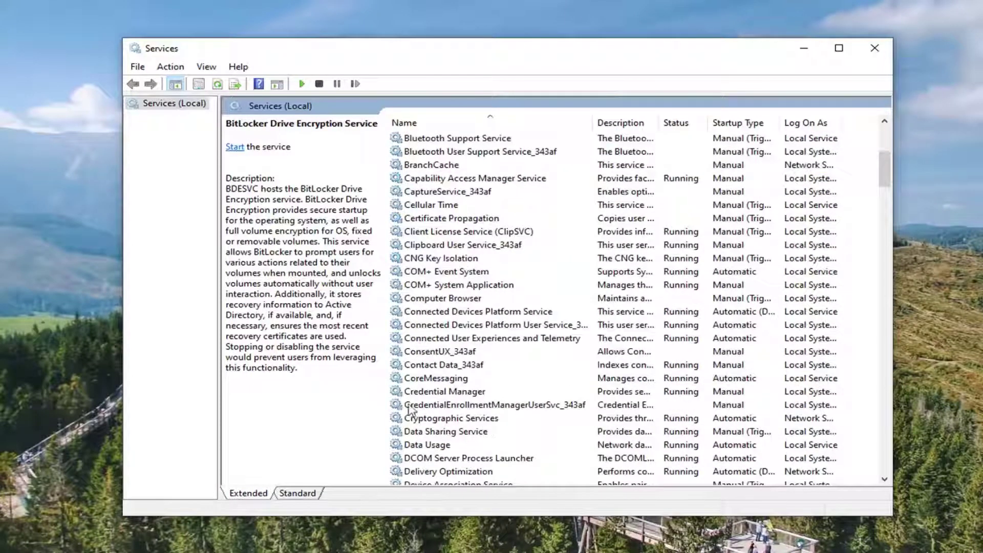
pyautogui.click(446, 420)
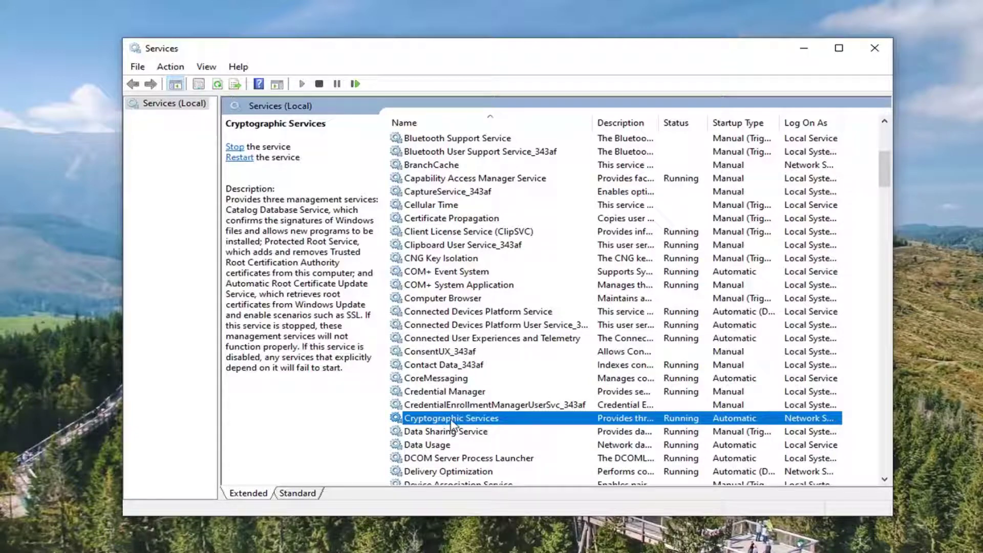
# - Stop and restart Cryptographic Services, keeping its startup type Automatic
pyautogui.doubleClick(451, 420)
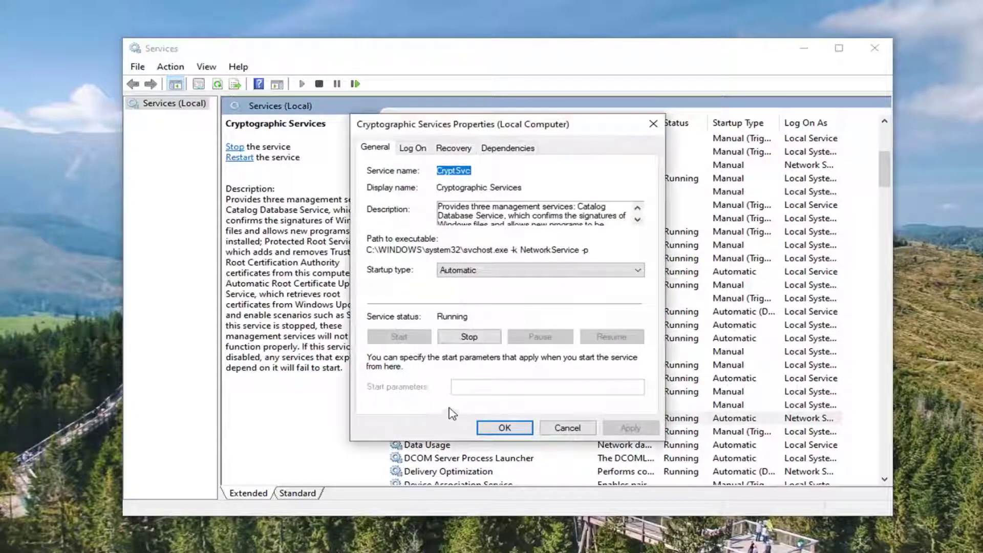
pyautogui.click(468, 336)
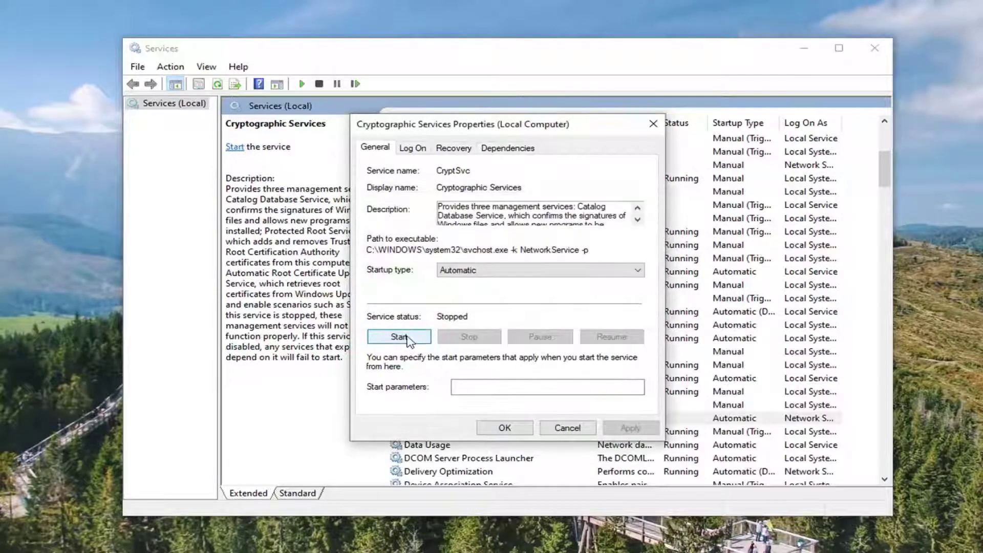
pyautogui.click(399, 338)
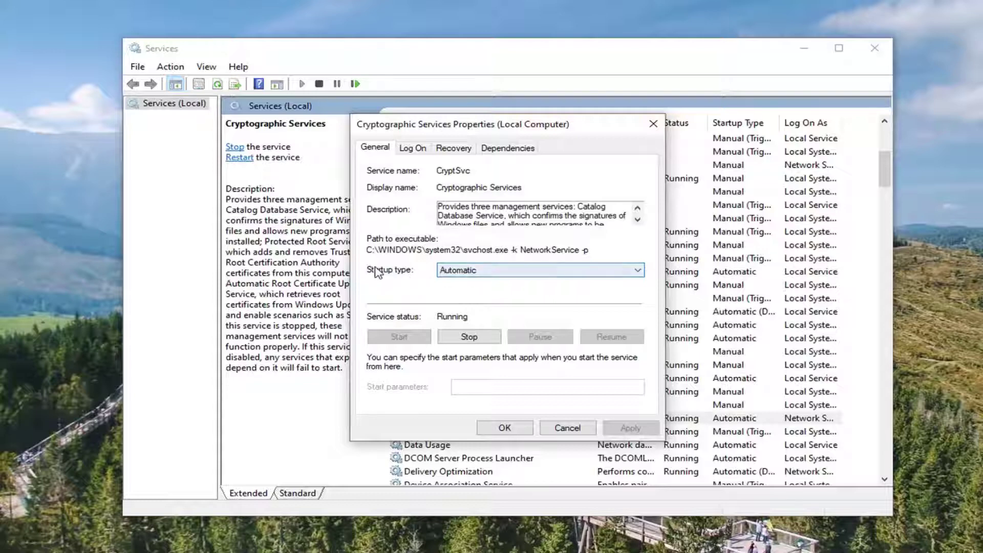
pyautogui.click(488, 273)
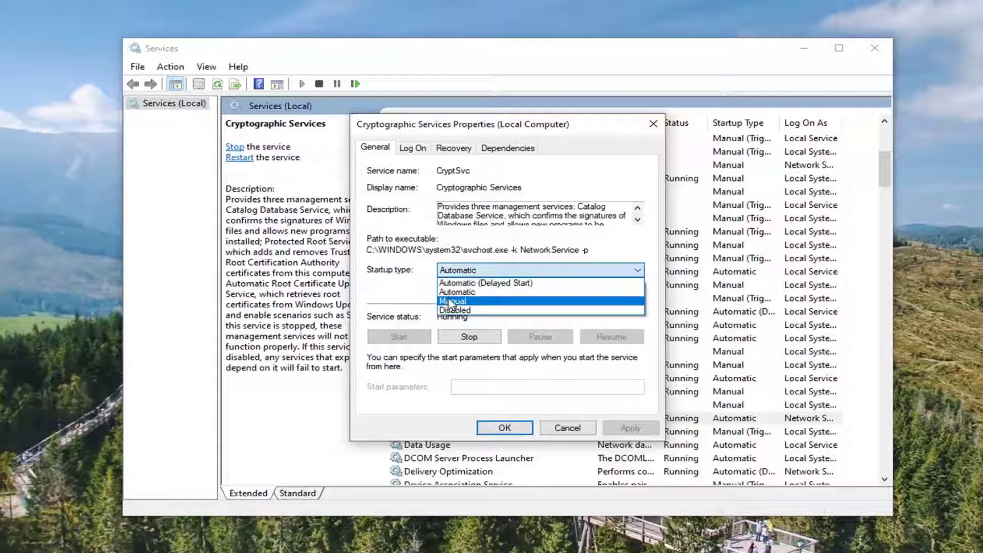
pyautogui.click(409, 291)
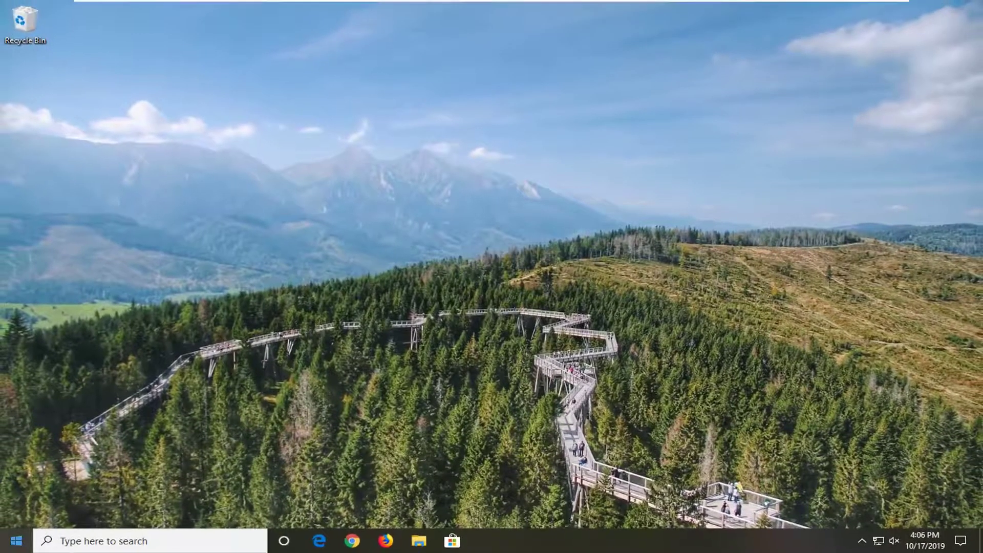
# - Find and open the Network reset settings page via Windows search
pyautogui.click(15, 545)
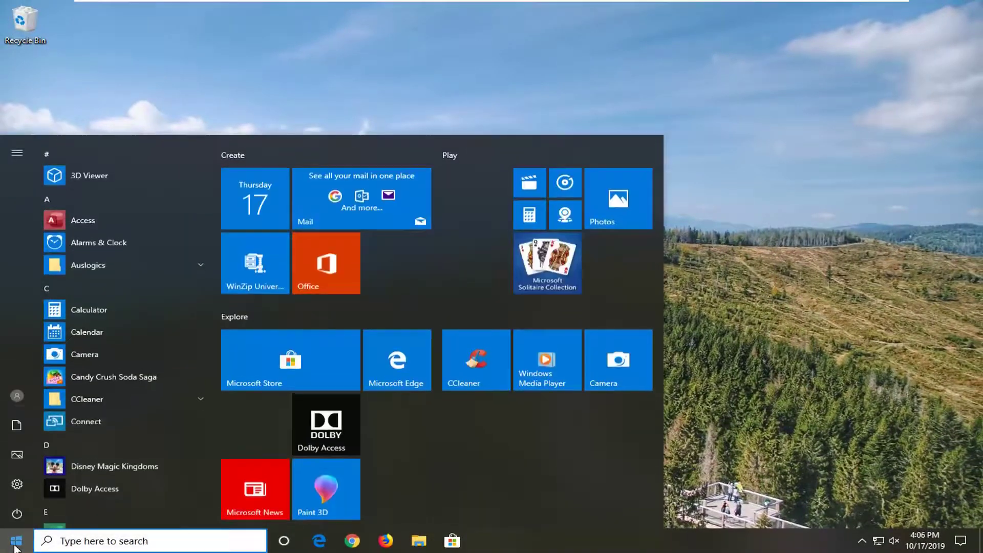
pyautogui.write('net')
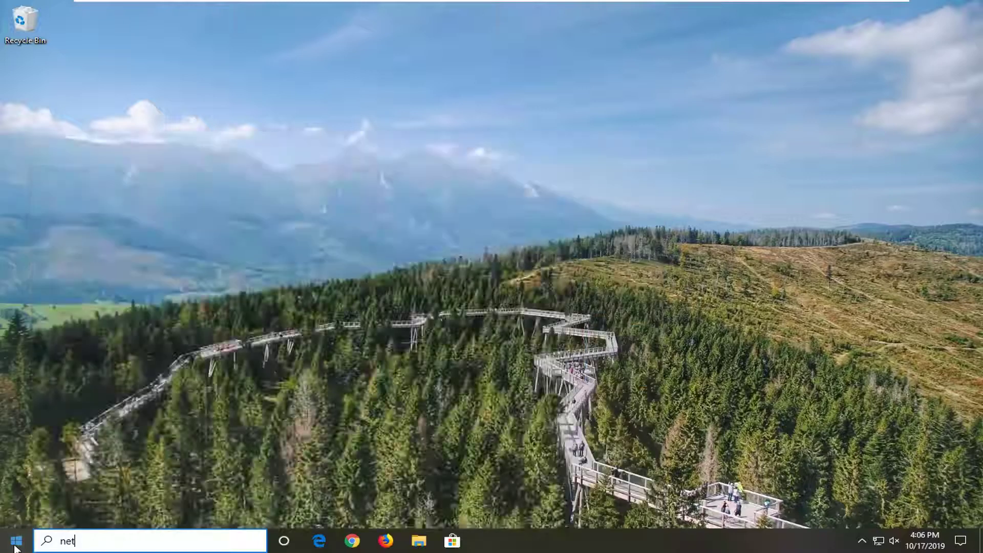
pyautogui.write('work reset')
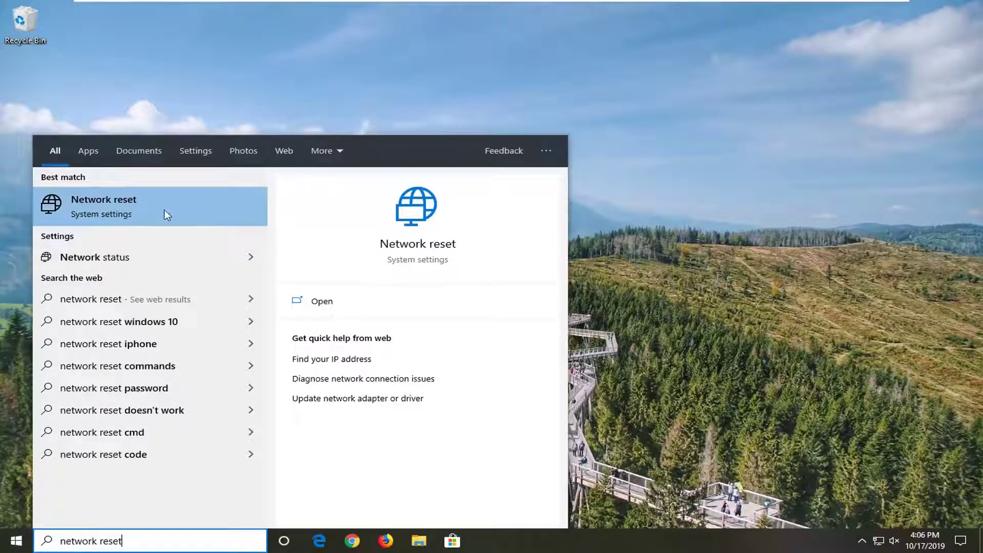
pyautogui.click(146, 202)
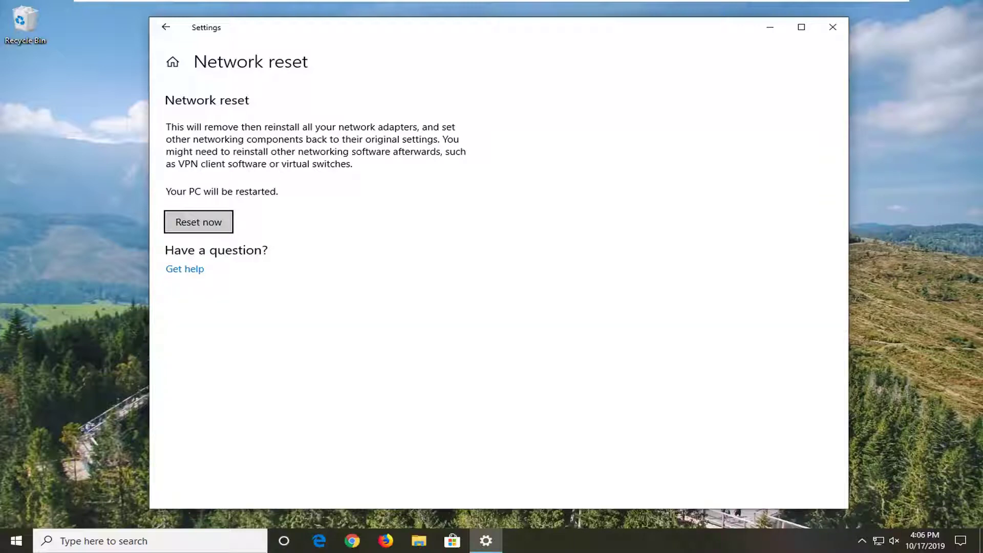
# - Confirm the network reset, dismiss the sign-out warning and close Settings
pyautogui.click(188, 228)
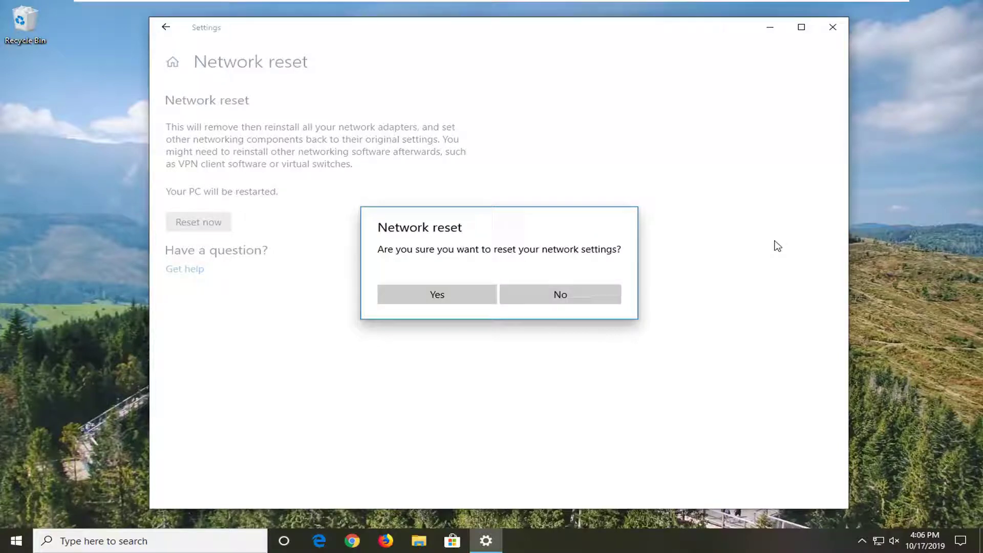
pyautogui.click(414, 290)
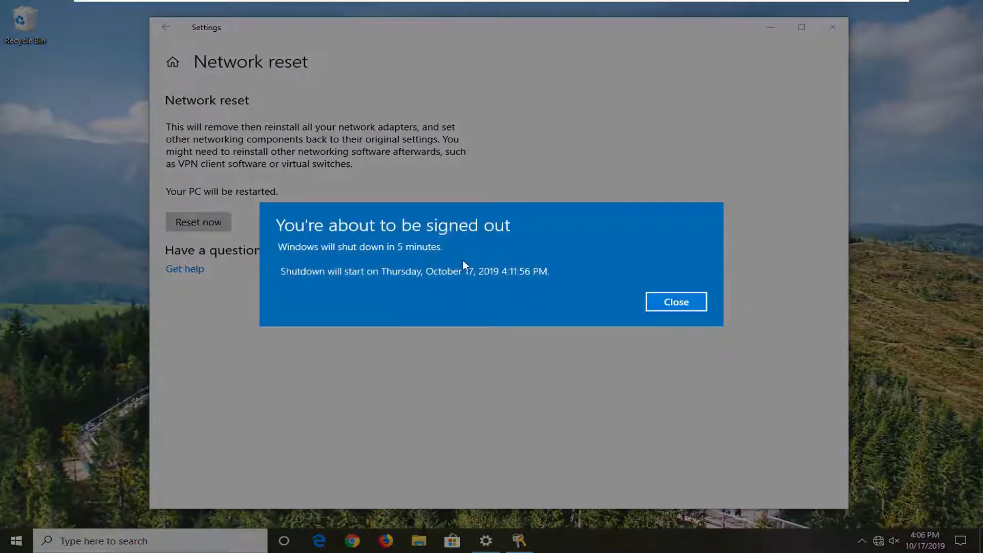
pyautogui.click(665, 302)
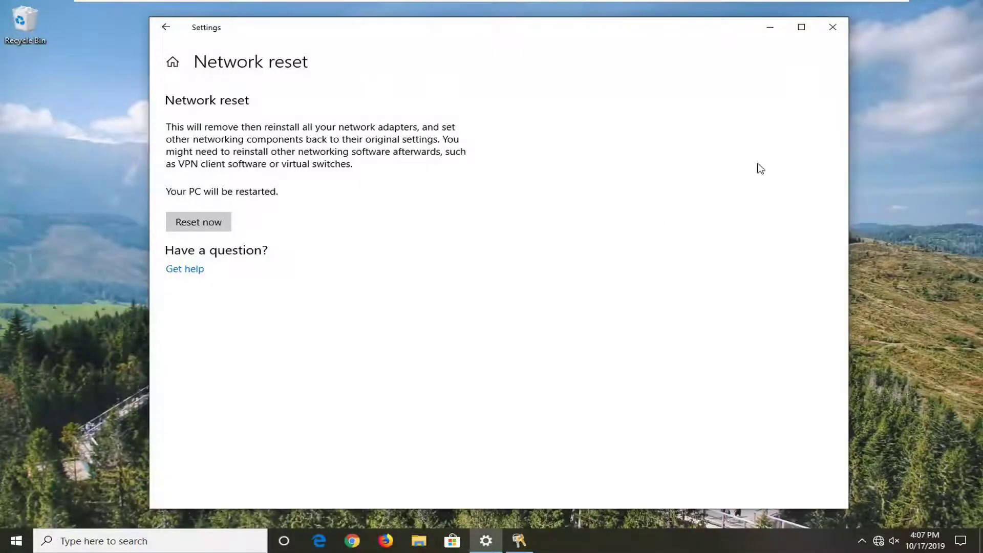
pyautogui.click(830, 30)
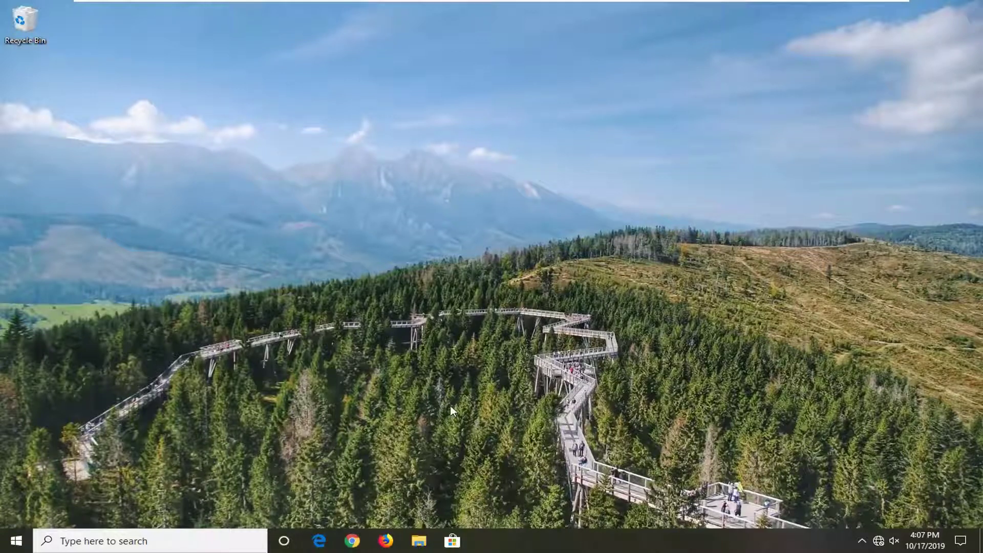
# - Launch Google Chrome and maximize it to reach the chrome://flags page
pyautogui.click(350, 542)
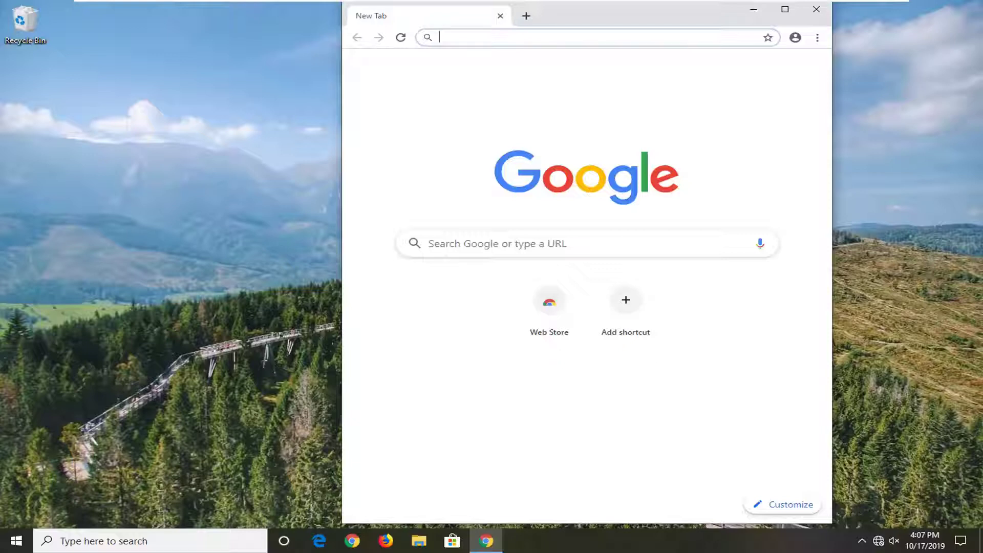
pyautogui.click(786, 11)
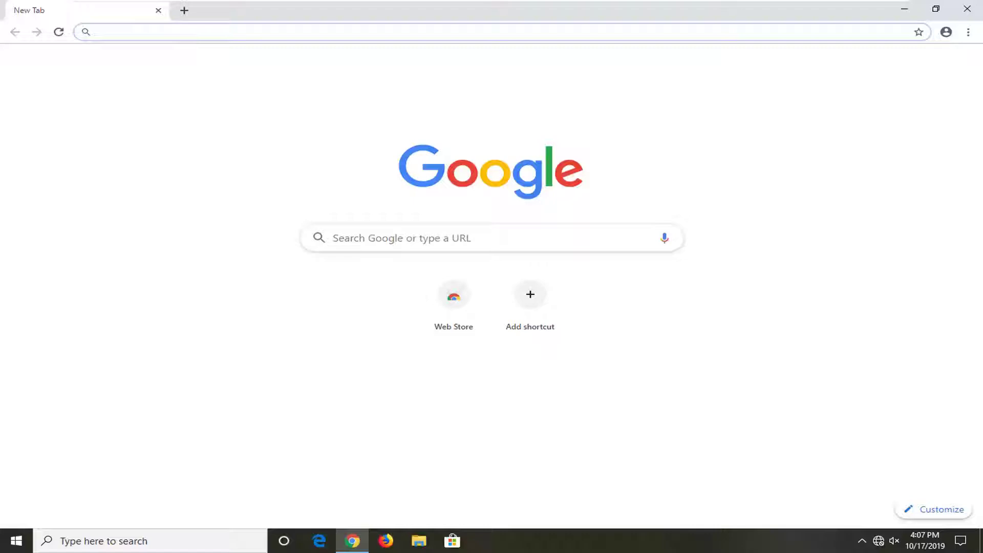
pyautogui.write('chrome://flags')
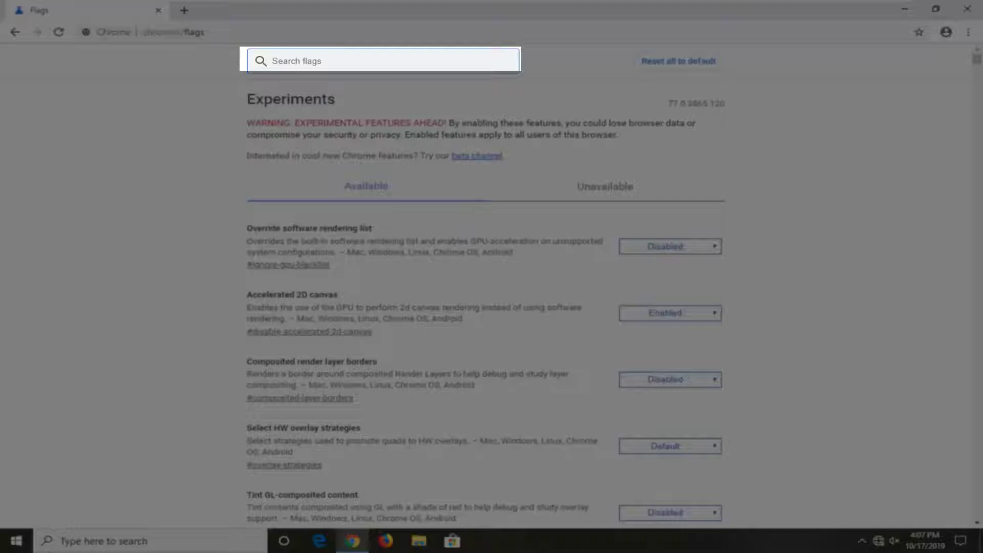
pyautogui.write('throttle')
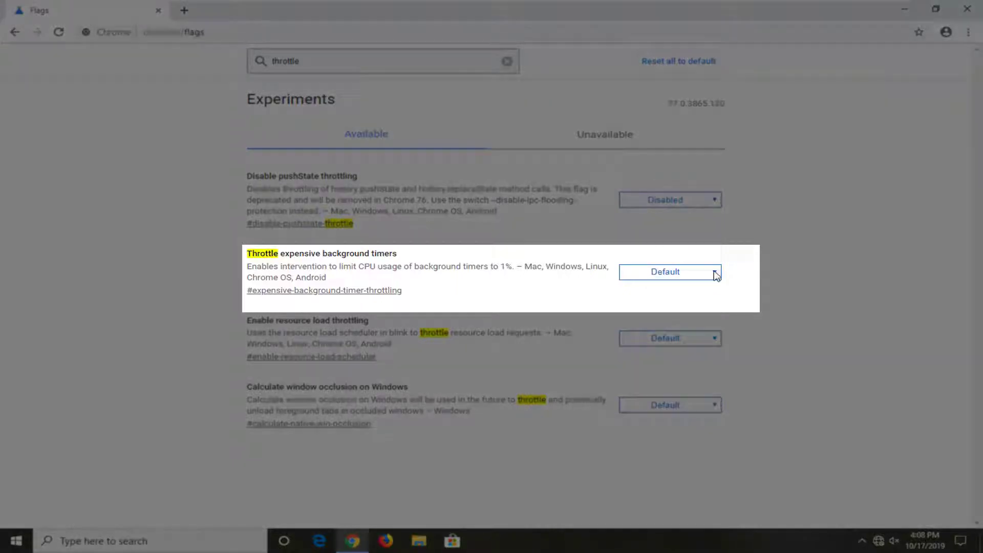
# - Set 'Throttle expensive background timers' to Disabled, relaunch Chrome, then close it
pyautogui.click(711, 273)
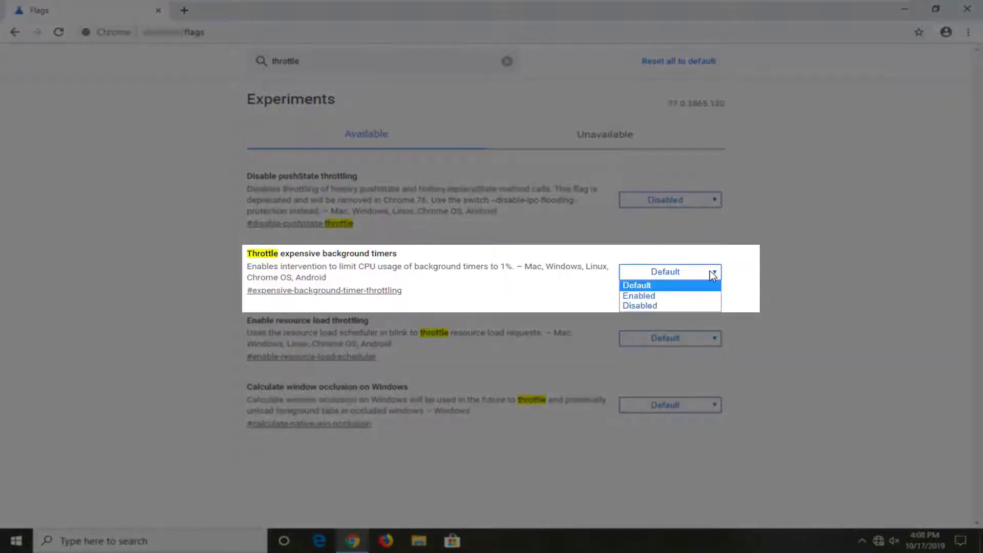
pyautogui.click(660, 306)
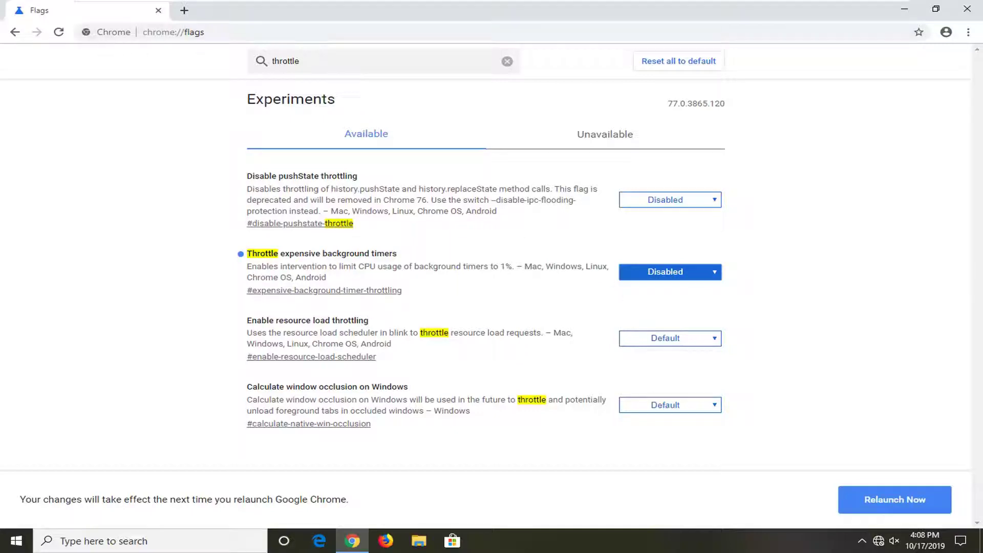
pyautogui.click(682, 274)
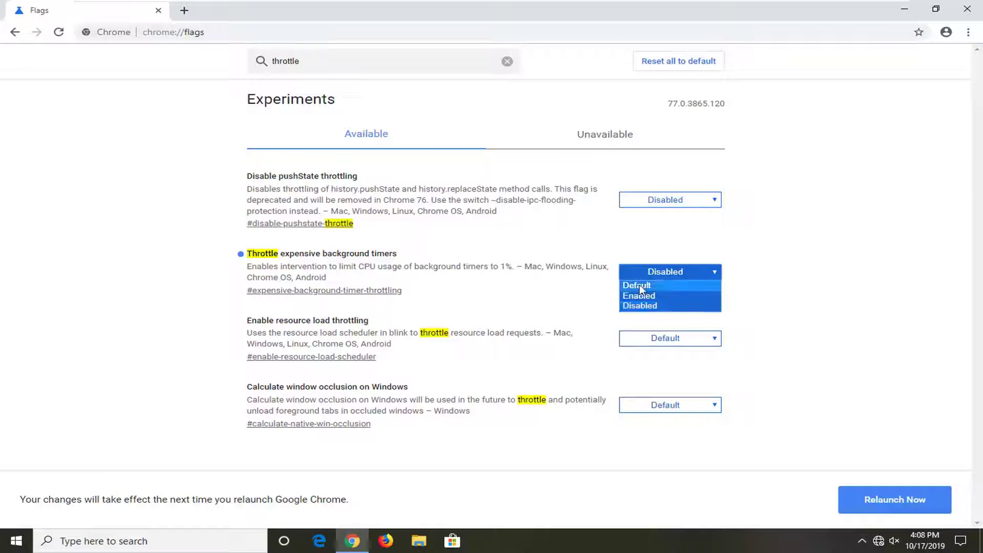
pyautogui.click(775, 294)
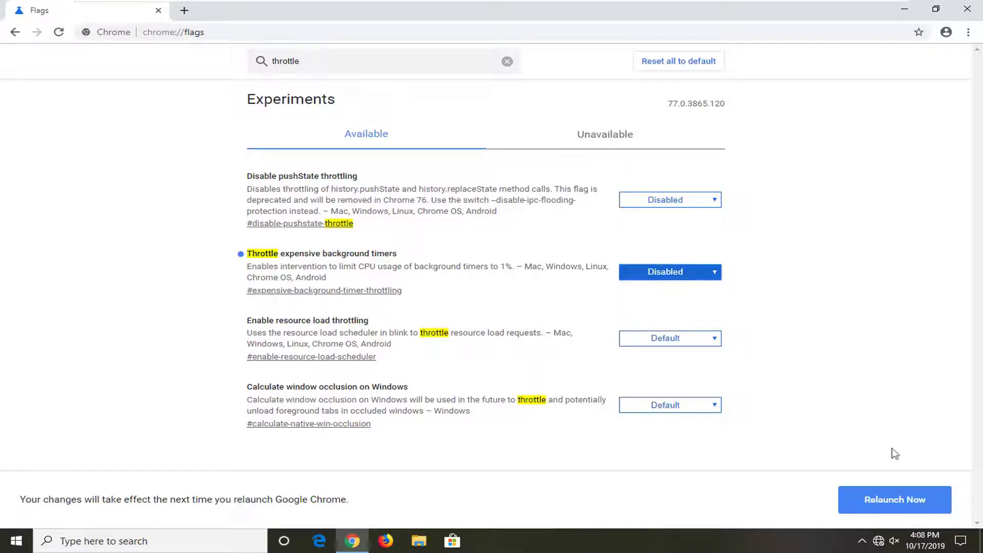
pyautogui.click(864, 506)
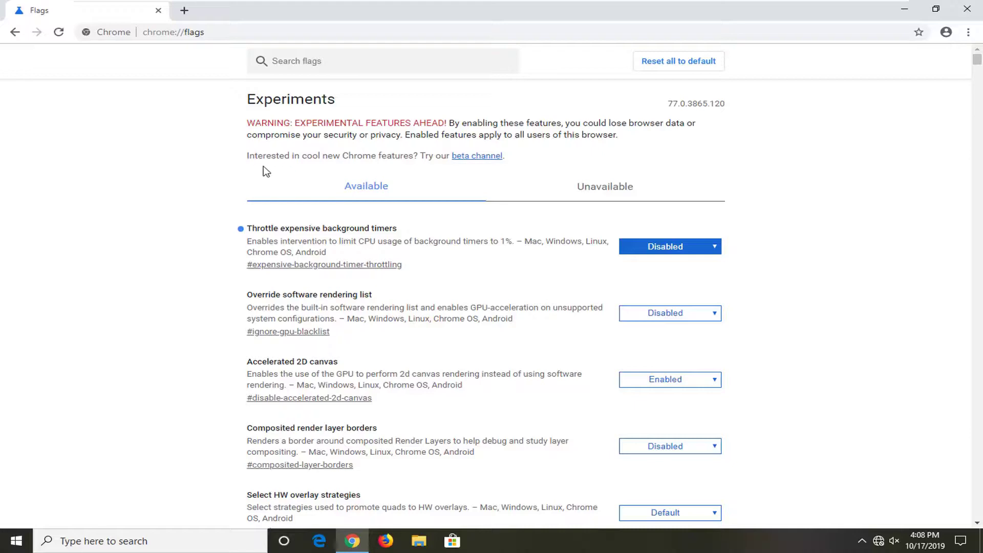
pyautogui.click(971, 11)
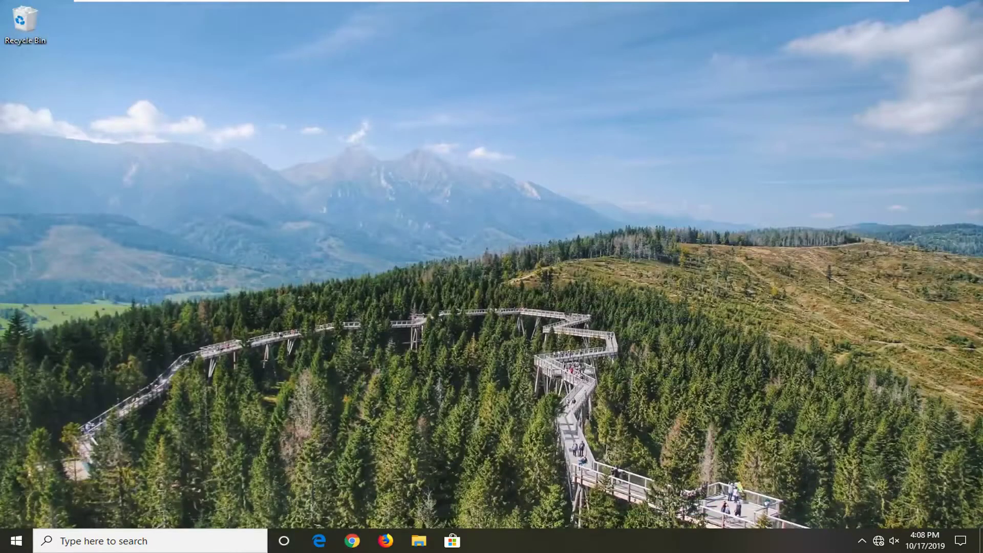